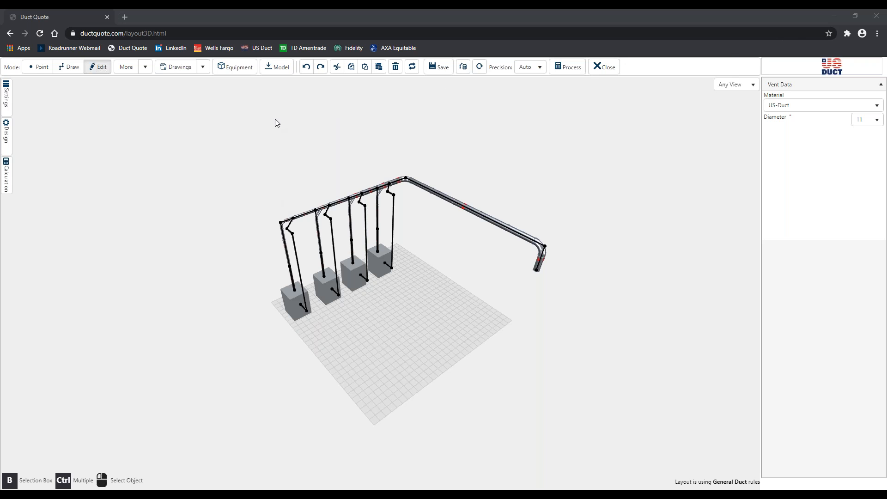
Insert the Clean Air America - BC12-1 model at the grid edge near the end of the duct run.
{"action": "left_click", "coordinate": [277, 68]}
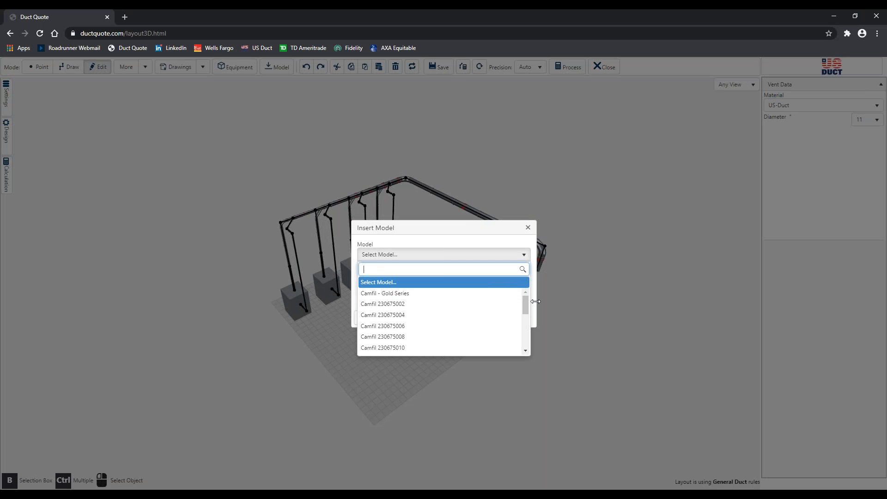
{"action": "left_click_drag", "start_coordinate": [525, 308], "coordinate": [526, 333]}
{"action": "left_click", "coordinate": [415, 330]}
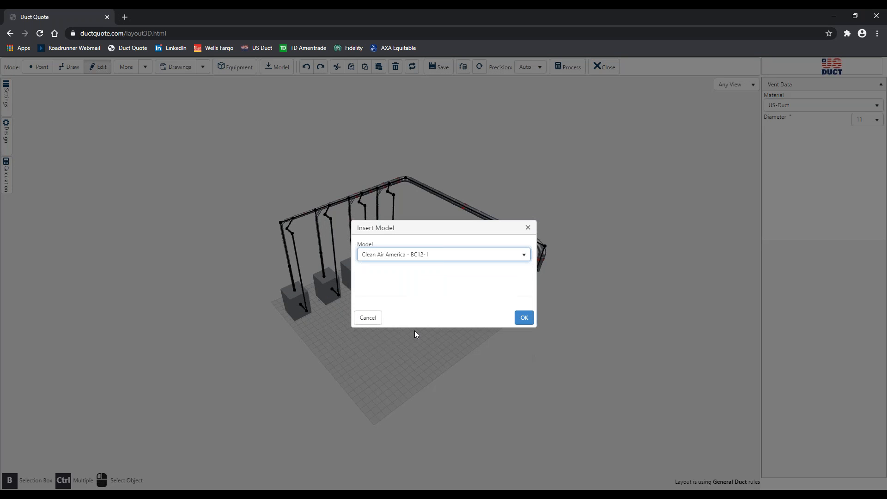
{"action": "left_click", "coordinate": [524, 318]}
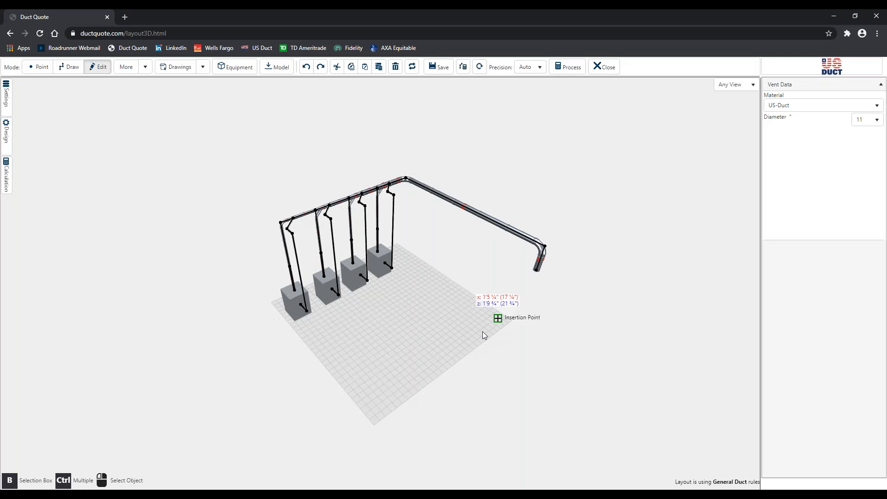
{"action": "left_click", "coordinate": [506, 337]}
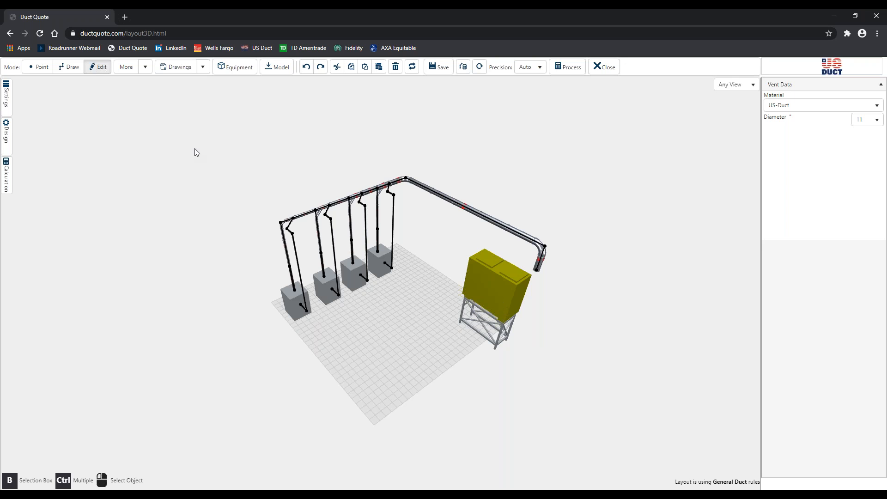
Rotate the yellow collector 90° about the y axis and move it under the duct drop at x 19.25, z -24.
{"action": "left_click", "coordinate": [495, 299]}
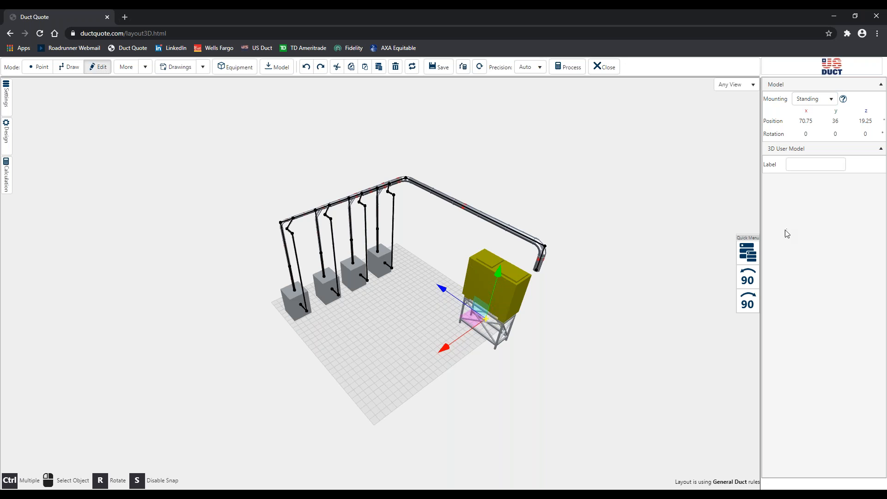
{"action": "left_click", "coordinate": [748, 286]}
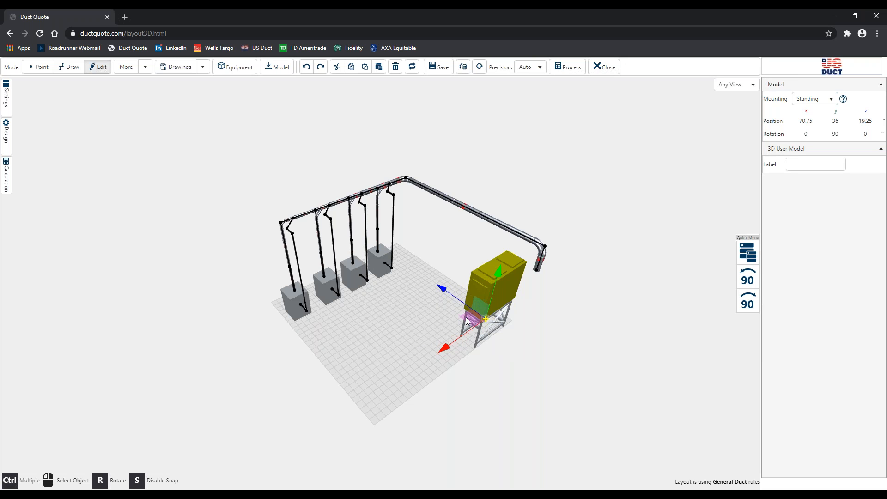
{"action": "left_click_drag", "start_coordinate": [468, 320], "coordinate": [510, 319]}
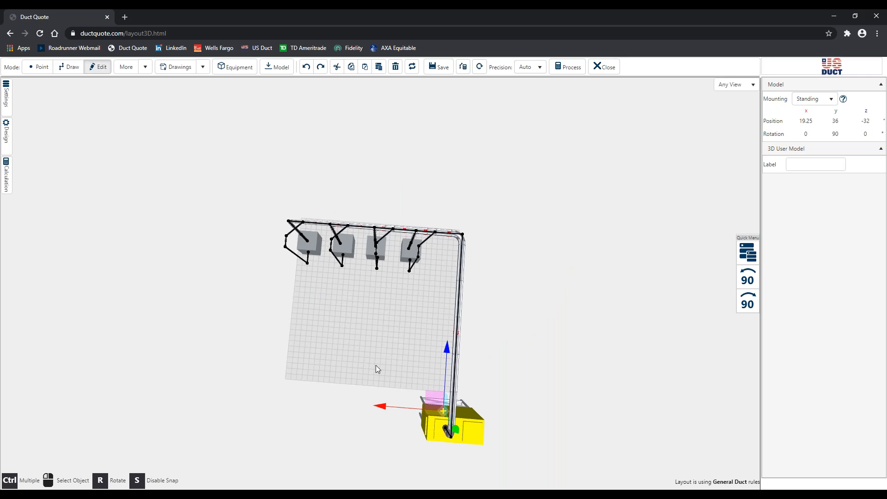
{"action": "left_click_drag", "start_coordinate": [376, 365], "coordinate": [352, 232]}
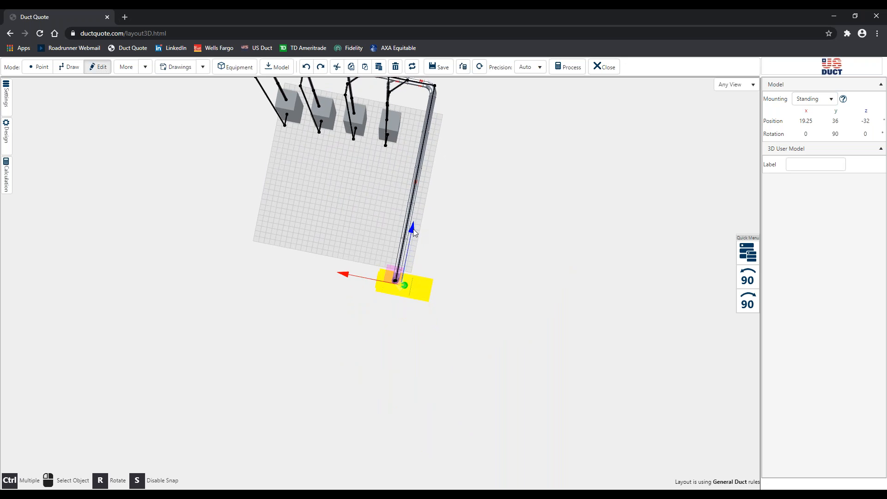
{"action": "left_click_drag", "start_coordinate": [413, 220], "coordinate": [413, 220]}
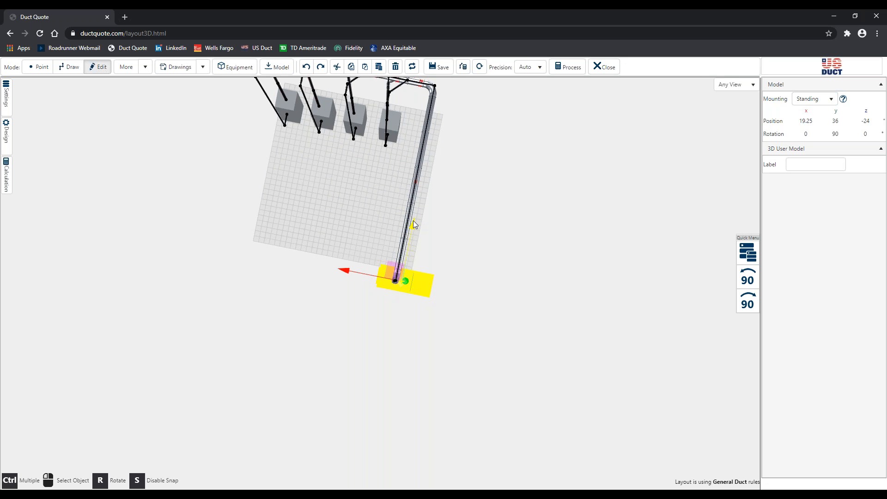
Move the collector along the x axis to 117.5, clear of the duct drop, and deselect it.
{"action": "left_click_drag", "start_coordinate": [489, 243], "coordinate": [505, 231]}
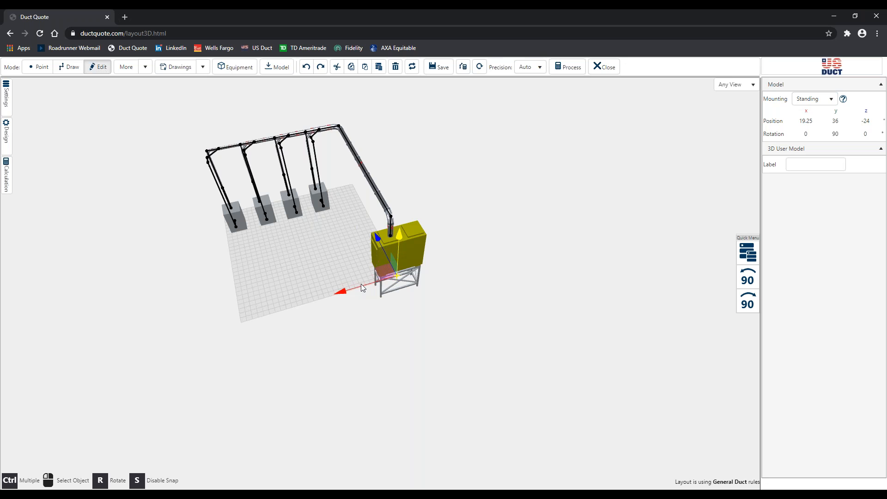
{"action": "left_click_drag", "start_coordinate": [359, 287], "coordinate": [323, 297]}
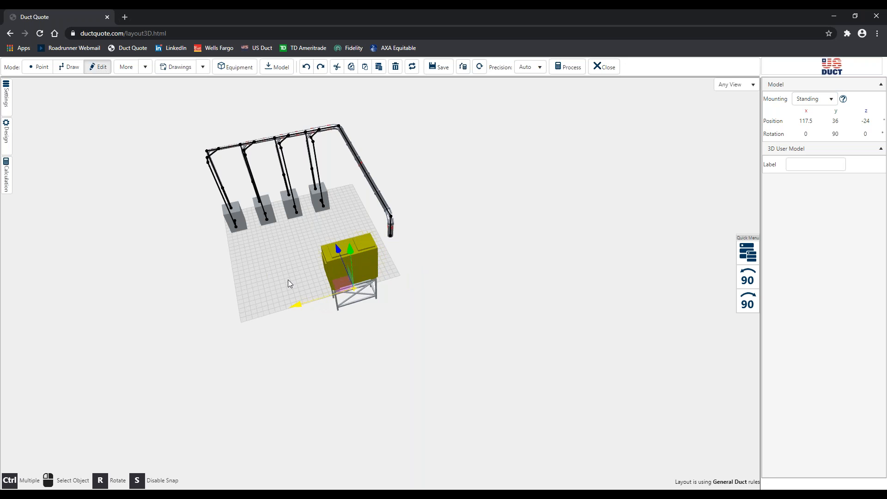
{"action": "left_click", "coordinate": [282, 289]}
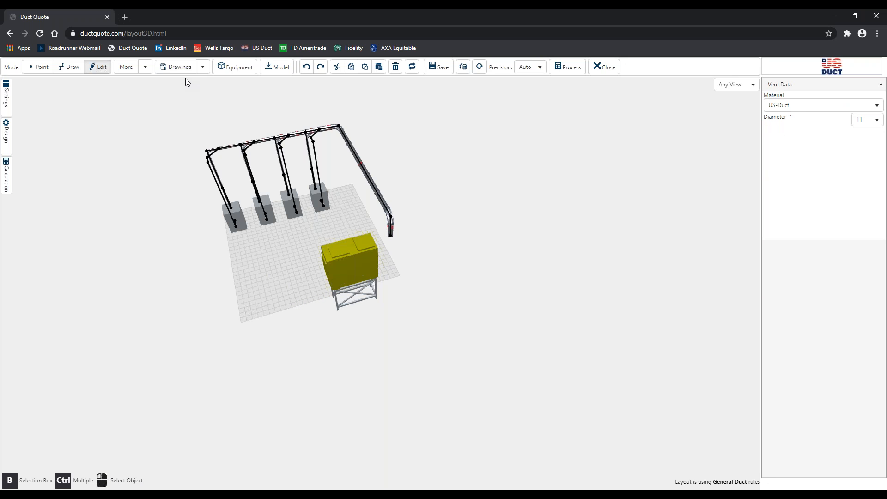
Insert a GENERIC Inline Device on the open grid beside the collector at about x 259, z 55.
{"action": "left_click", "coordinate": [237, 69]}
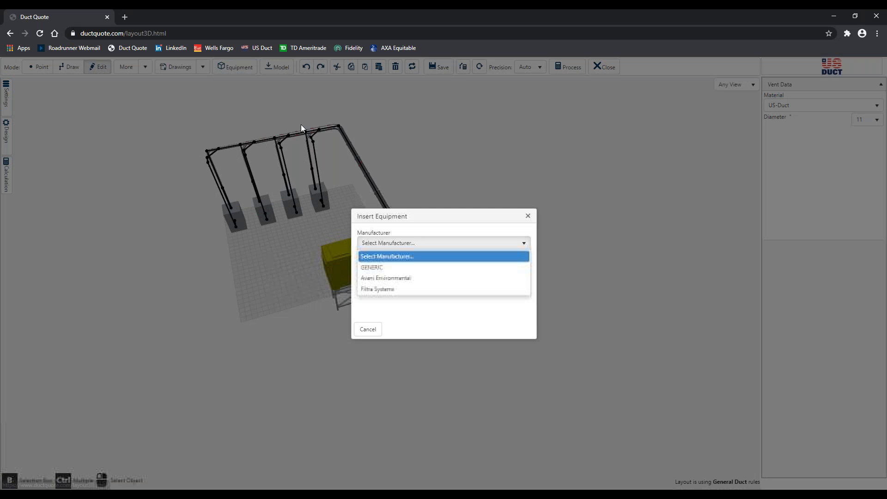
{"action": "left_click", "coordinate": [383, 267]}
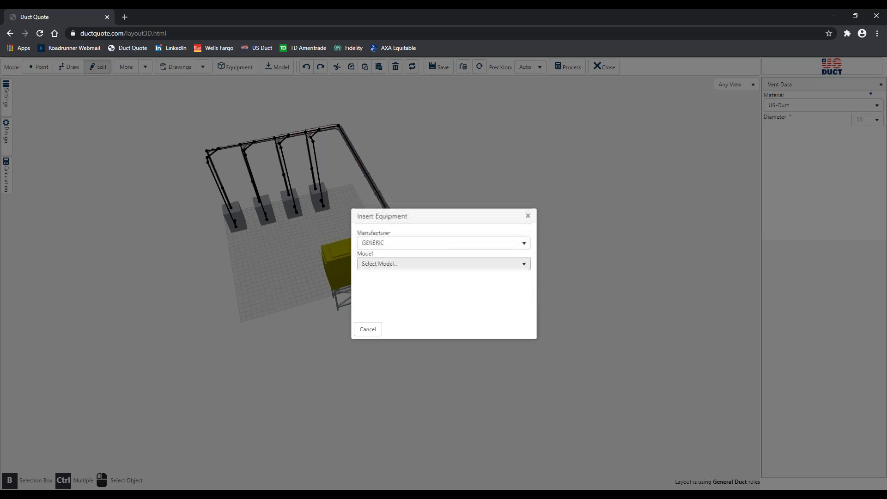
{"action": "left_click", "coordinate": [385, 264]}
{"action": "left_click", "coordinate": [380, 290]}
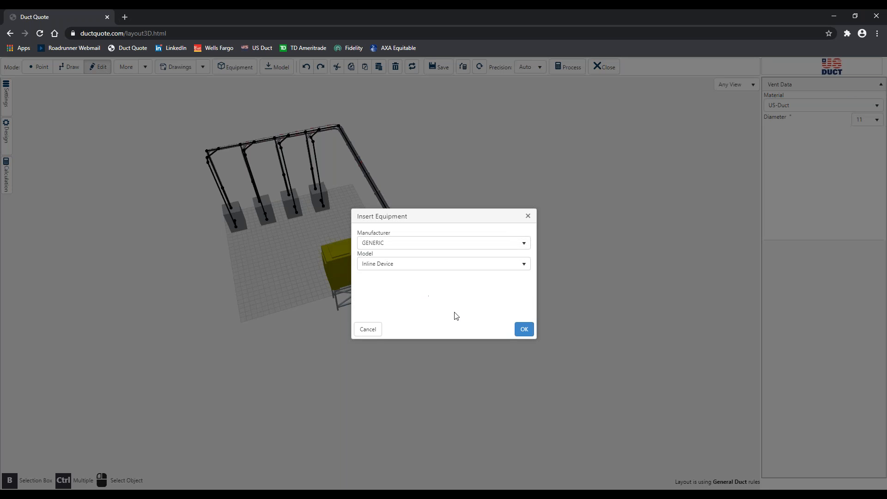
{"action": "left_click", "coordinate": [525, 330]}
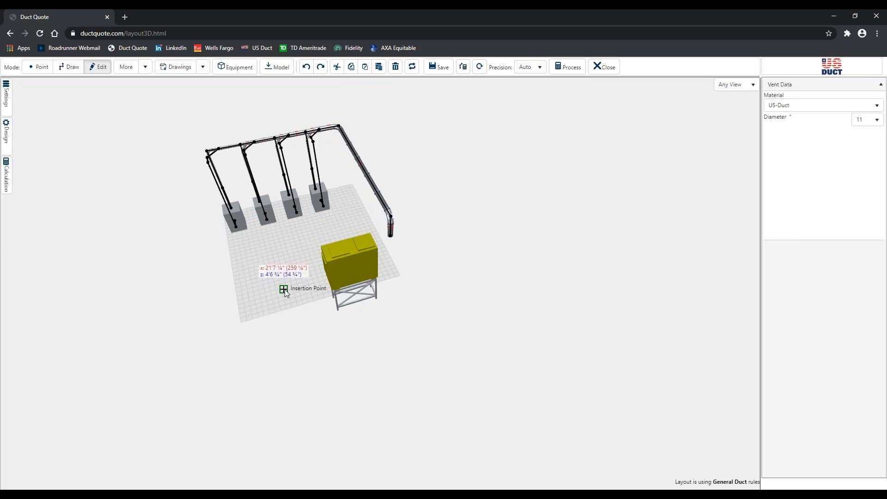
{"action": "left_click", "coordinate": [284, 289]}
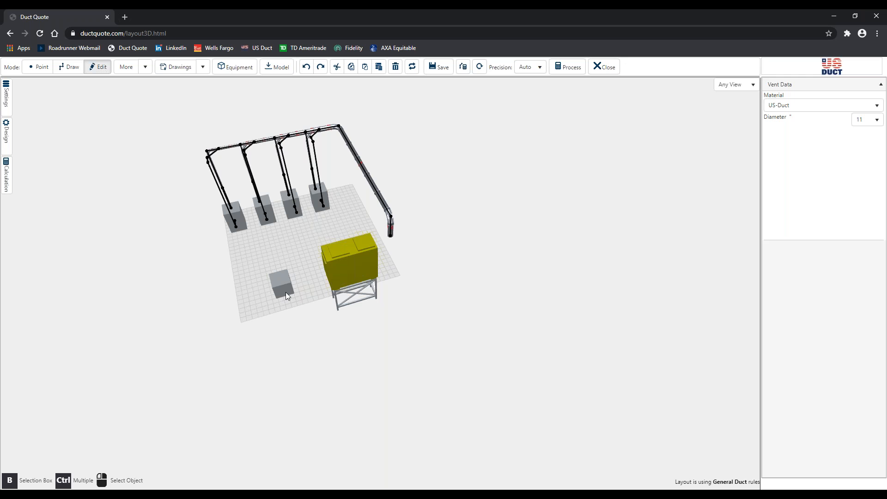
Recolor the new inline device from grey to yellow #cecc43.
{"action": "left_click", "coordinate": [286, 296]}
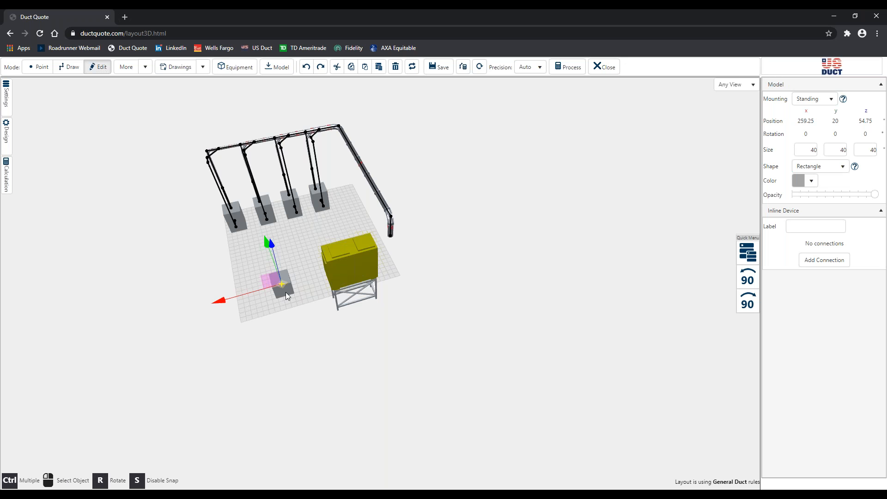
{"action": "left_click", "coordinate": [811, 181]}
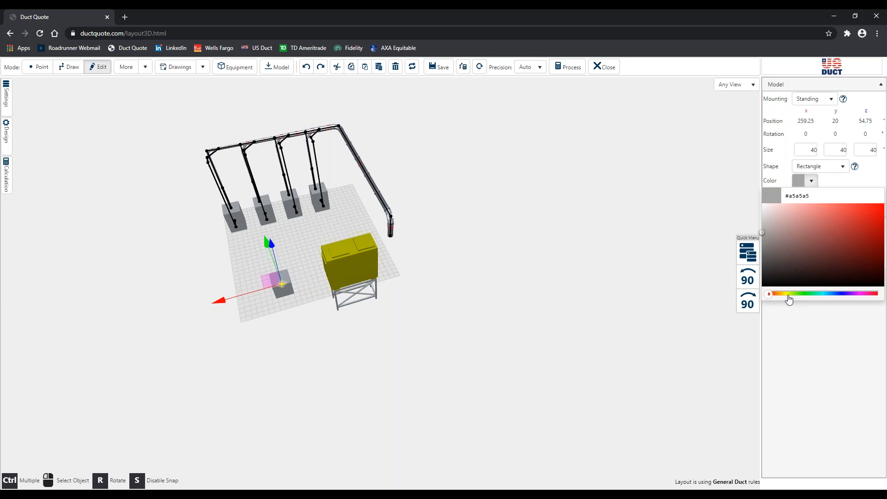
{"action": "left_click", "coordinate": [786, 294]}
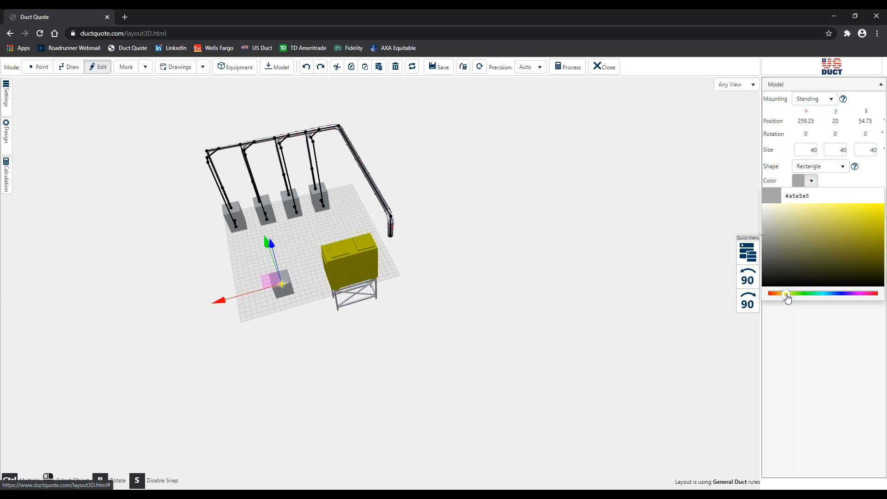
{"action": "left_click", "coordinate": [839, 226]}
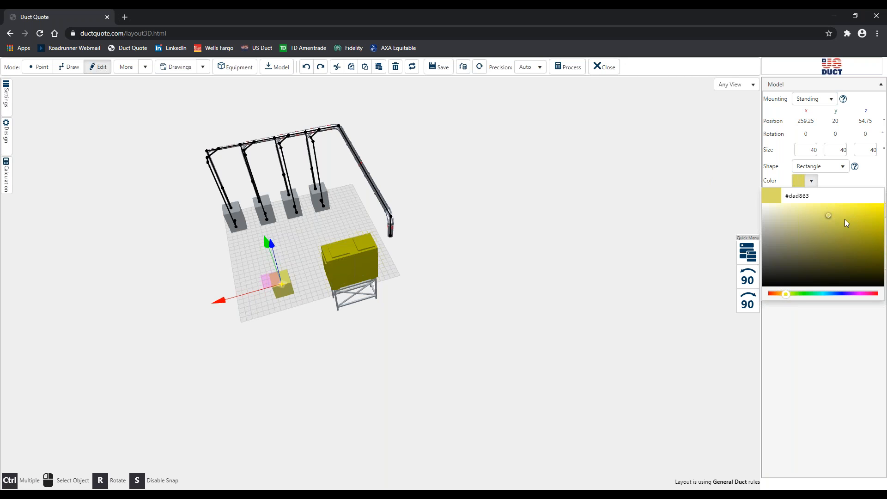
{"action": "left_click", "coordinate": [845, 219]}
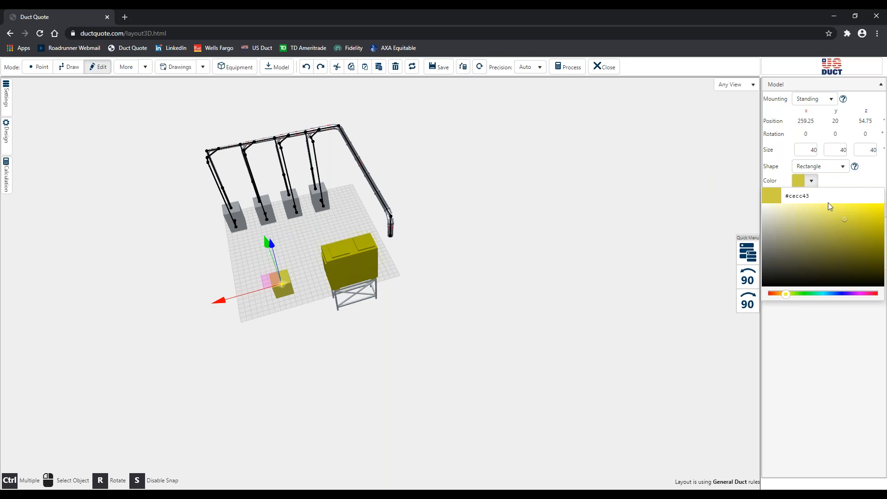
{"action": "left_click", "coordinate": [842, 181]}
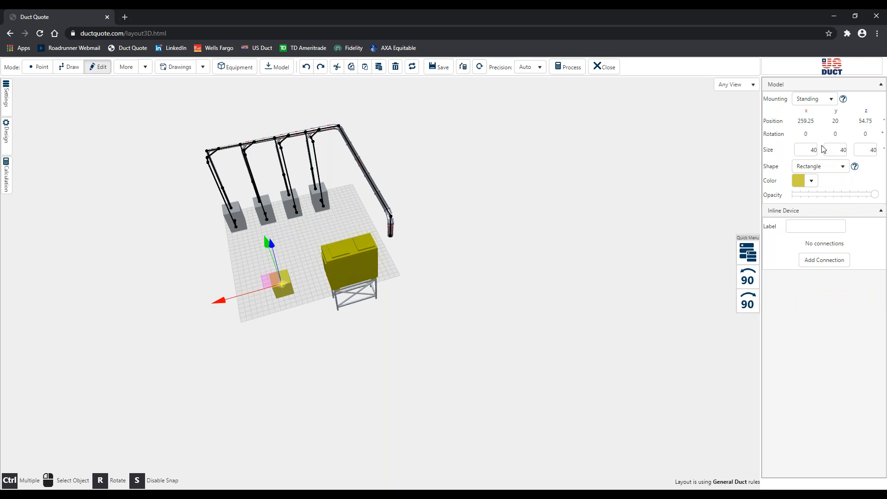
Resize the inline device into a flat plate with x 30, y 2 and z 30.
{"action": "left_click", "coordinate": [836, 150]}
{"action": "type", "text": "2"}
{"action": "key", "text": "Return"}
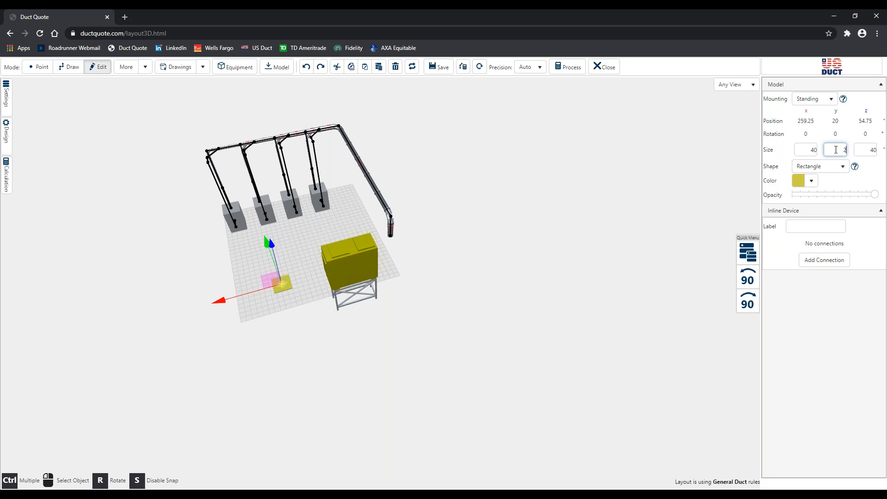
{"action": "left_click", "coordinate": [806, 150]}
{"action": "type", "text": "30"}
{"action": "key", "text": "Tab"}
{"action": "type", "text": "30"}
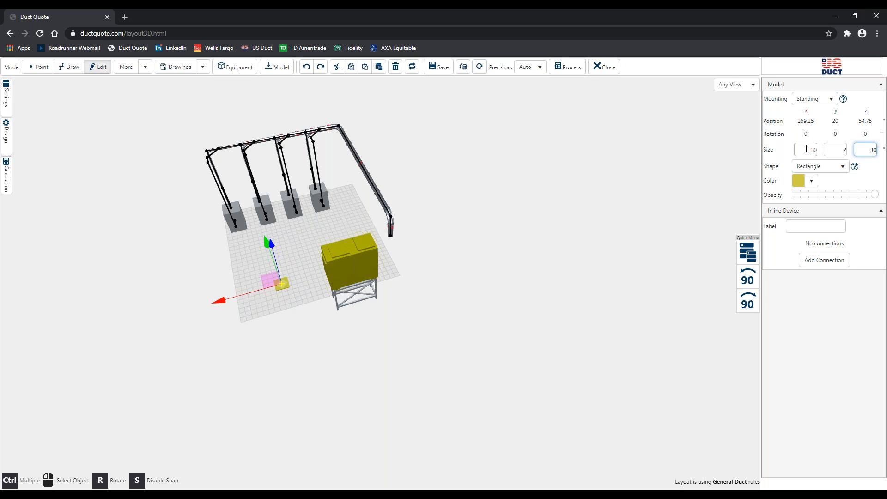
{"action": "left_click", "coordinate": [300, 295]}
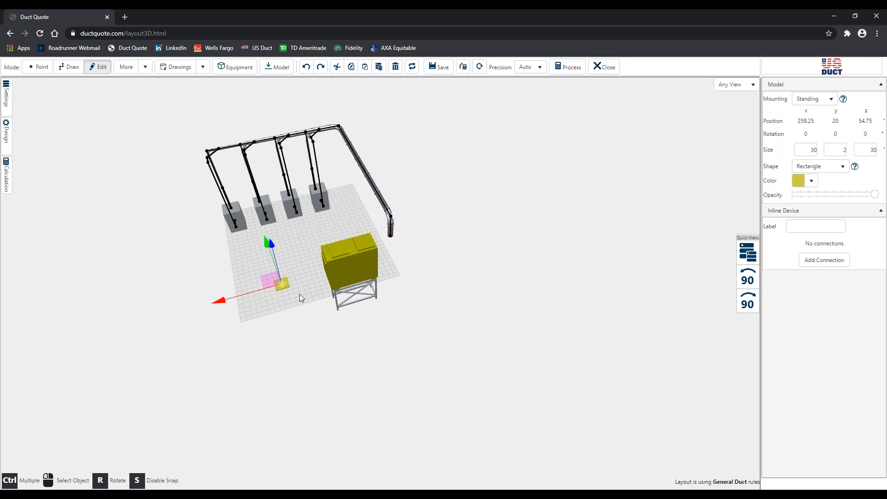
Change the inline device's mounting to Hanging.
{"action": "left_click_drag", "start_coordinate": [286, 304], "coordinate": [274, 322]}
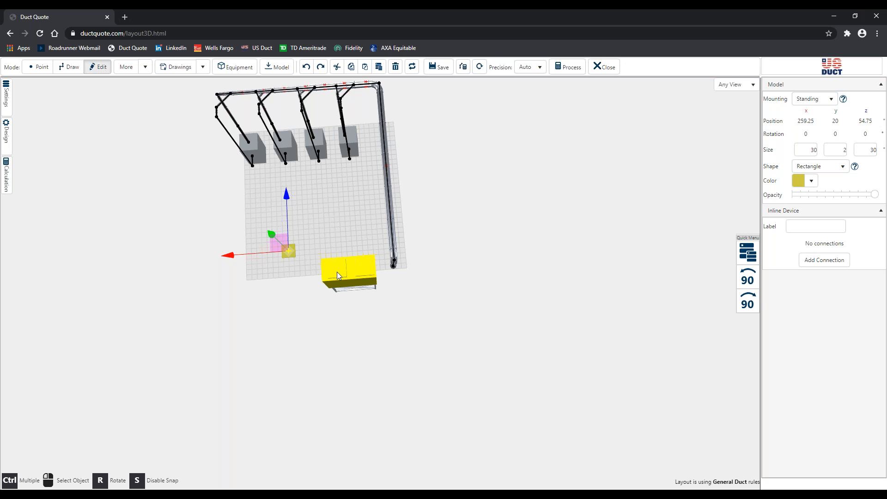
{"action": "left_click", "coordinate": [820, 99]}
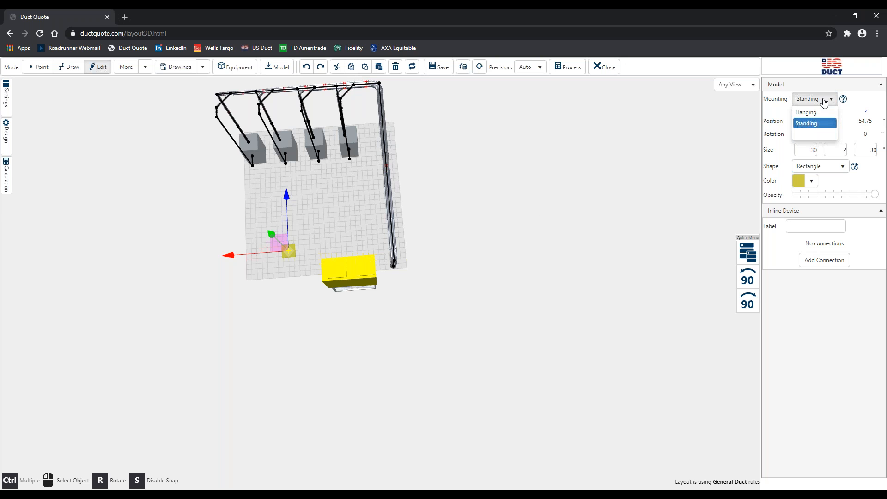
{"action": "left_click", "coordinate": [819, 112]}
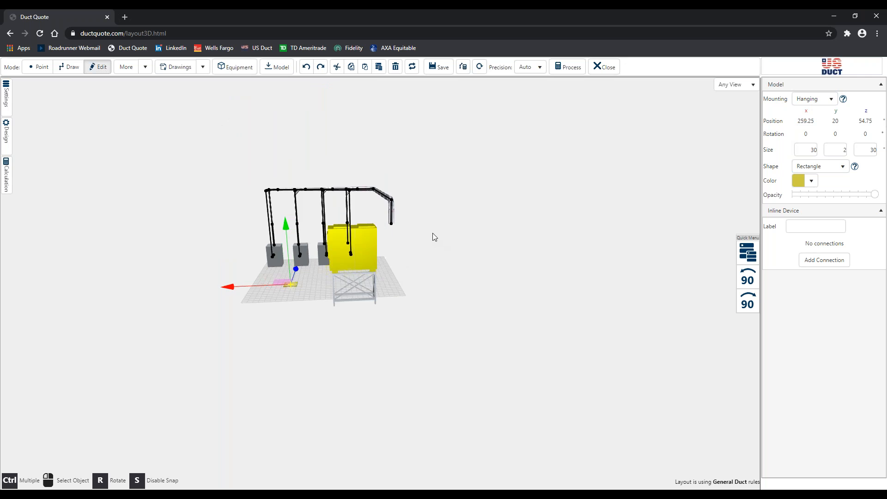
Raise the hanging plate to the collector's top height and align it with the collector, at y 185.5 and z -35.5.
{"action": "left_click_drag", "start_coordinate": [433, 233], "coordinate": [527, 237]}
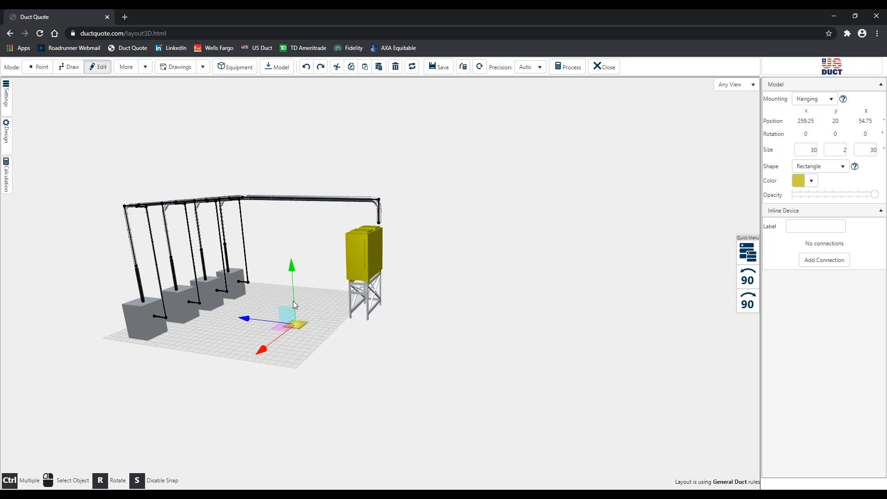
{"action": "left_click_drag", "start_coordinate": [284, 309], "coordinate": [331, 215]}
{"action": "left_click_drag", "start_coordinate": [426, 307], "coordinate": [391, 323]}
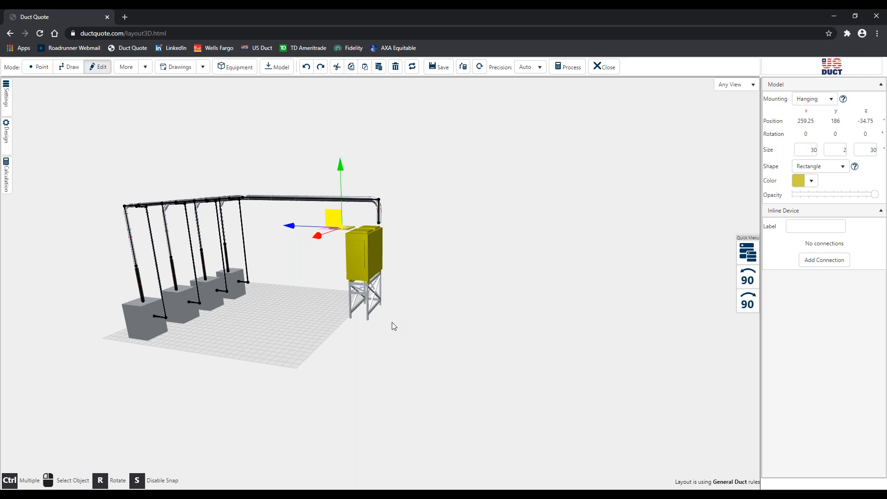
{"action": "left_click_drag", "start_coordinate": [333, 353], "coordinate": [360, 374]}
{"action": "right_click_drag", "start_coordinate": [386, 378], "coordinate": [418, 358]}
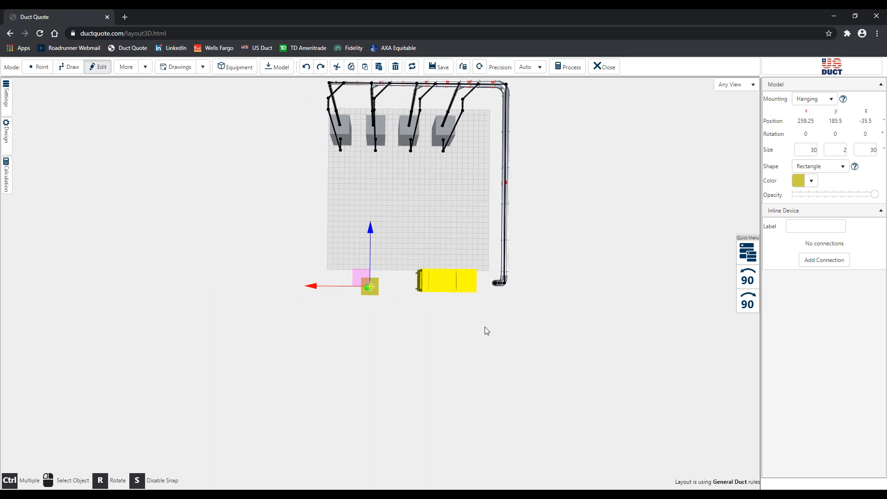
Add a round 11-inch inlet connection with adapter type None to the yellow inline device plate, matching the main duct's diameter.
{"action": "left_click", "coordinate": [511, 279]}
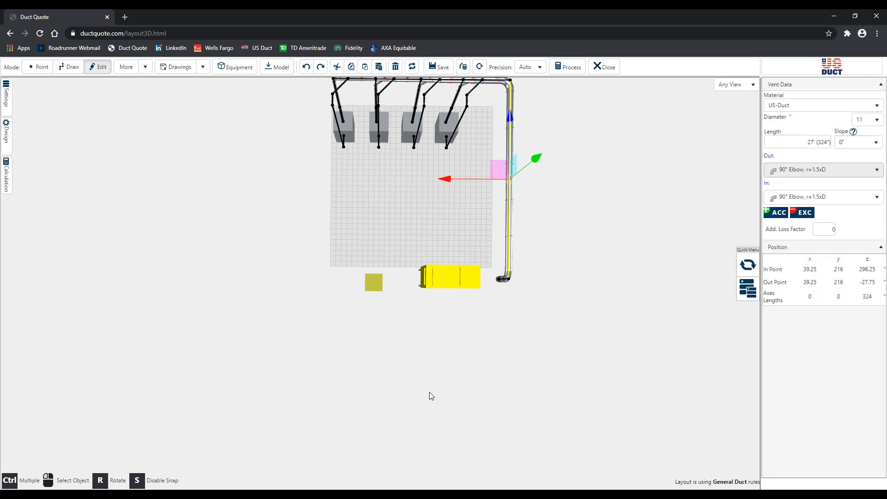
{"action": "scroll", "coordinate": [416, 375], "scroll_direction": "up", "scroll_amount": 6}
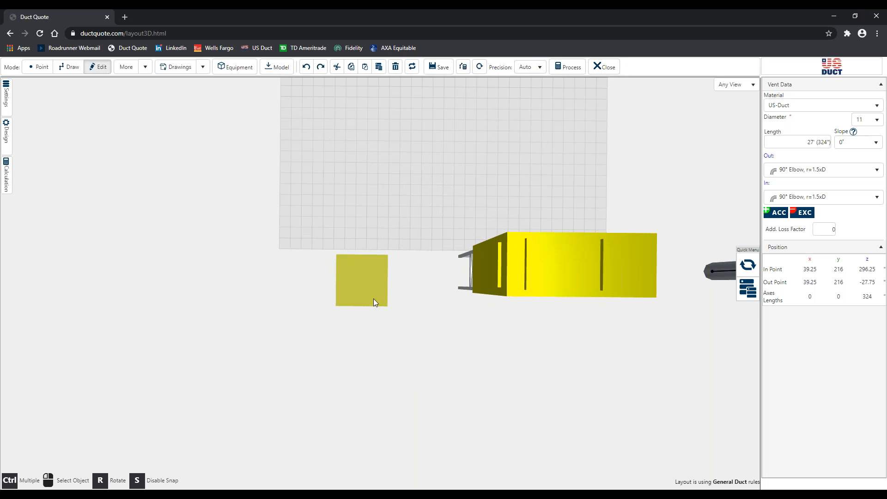
{"action": "left_click", "coordinate": [374, 302]}
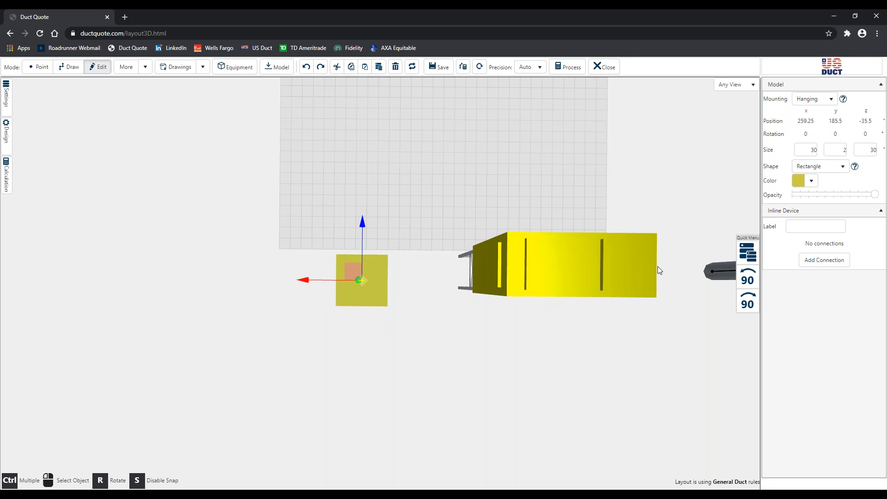
{"action": "left_click", "coordinate": [820, 261]}
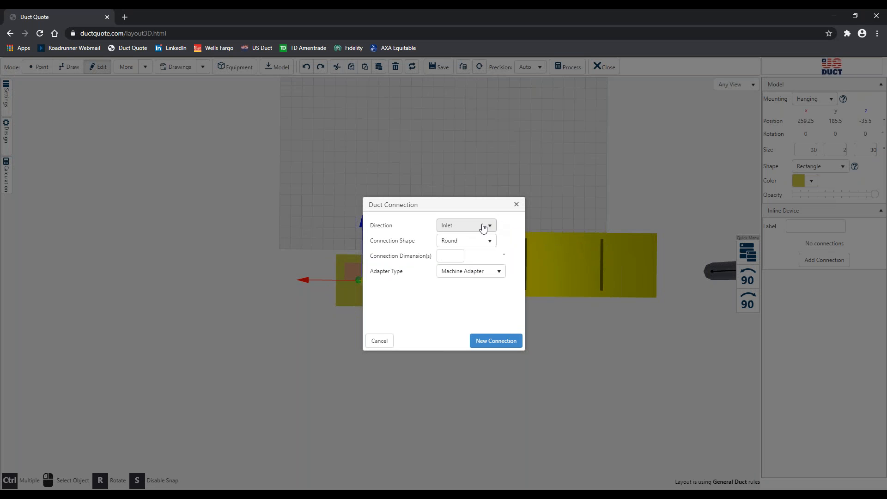
{"action": "left_click", "coordinate": [497, 276]}
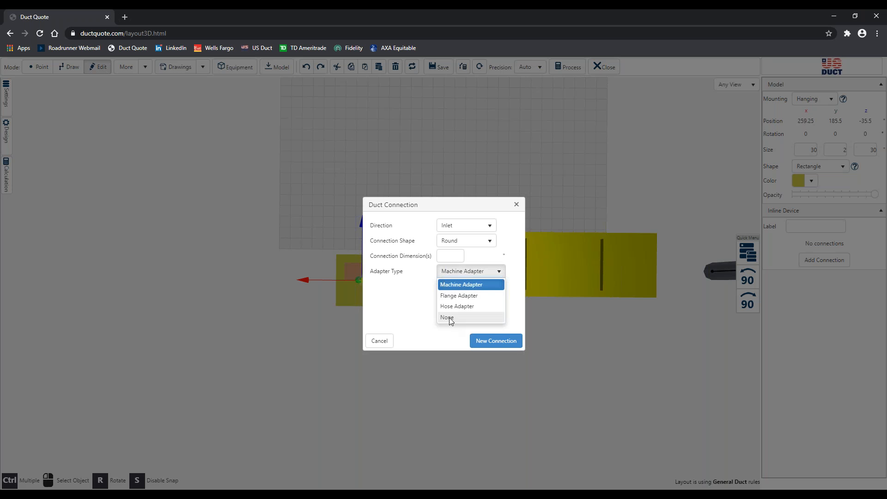
{"action": "left_click", "coordinate": [452, 318]}
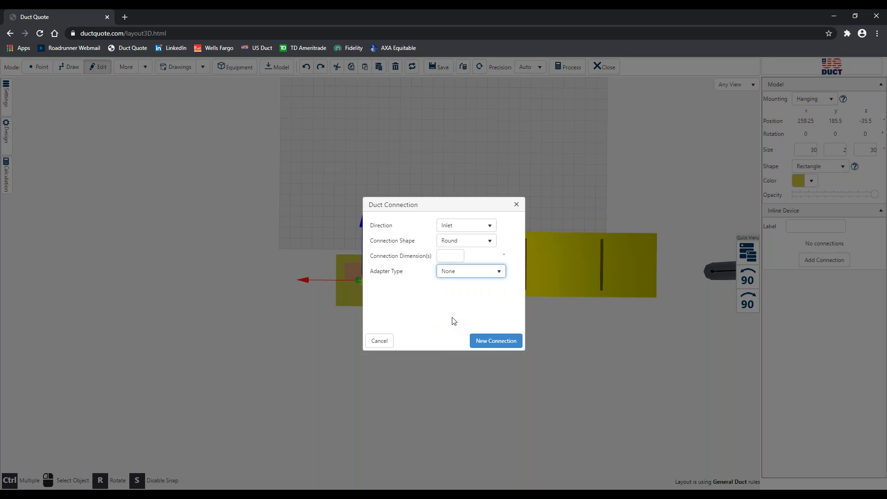
{"action": "left_click", "coordinate": [457, 255]}
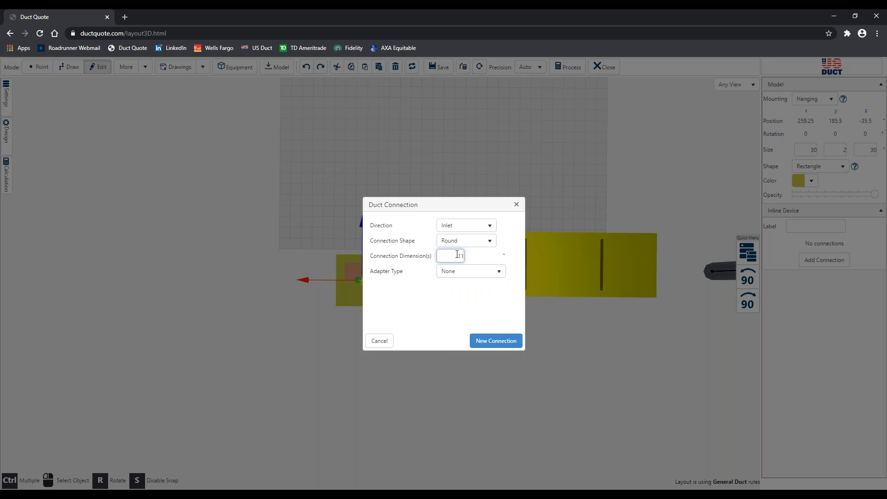
{"action": "left_click", "coordinate": [493, 341]}
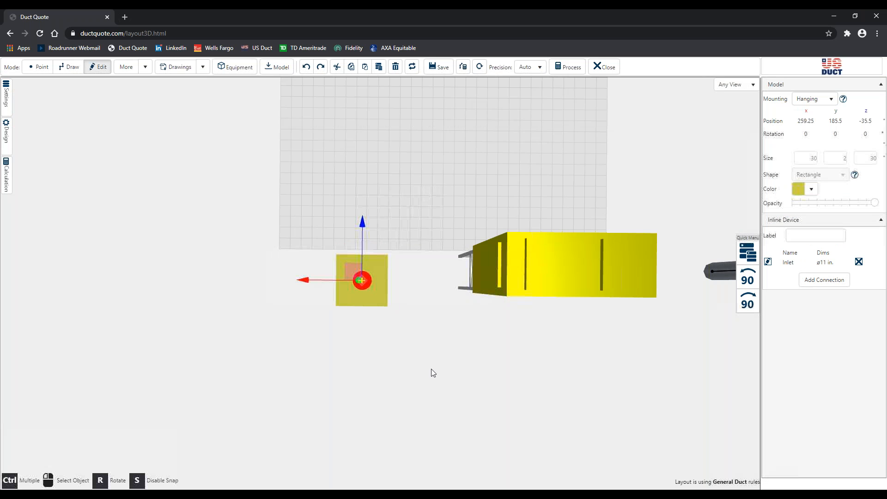
Move the yellow plate to the main duct's open end and snap its inlet on, at x 39.5, y 167.25 and z -27.75.
{"action": "left_click_drag", "start_coordinate": [433, 363], "coordinate": [308, 245]}
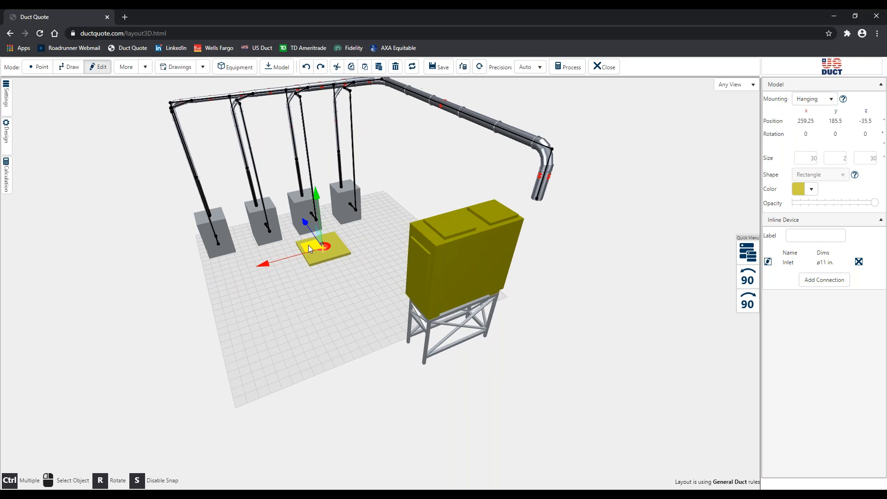
{"action": "left_click_drag", "start_coordinate": [340, 234], "coordinate": [551, 200]}
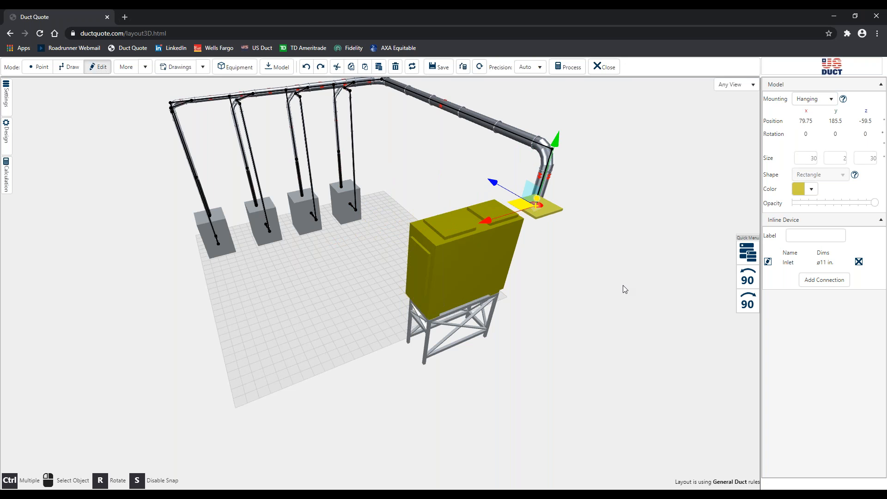
{"action": "left_click_drag", "start_coordinate": [619, 280], "coordinate": [619, 281]}
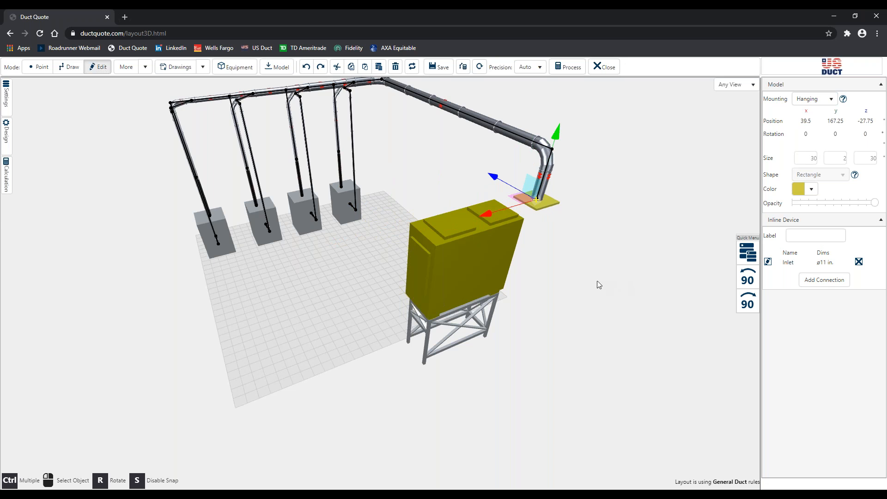
{"action": "left_click", "coordinate": [565, 244]}
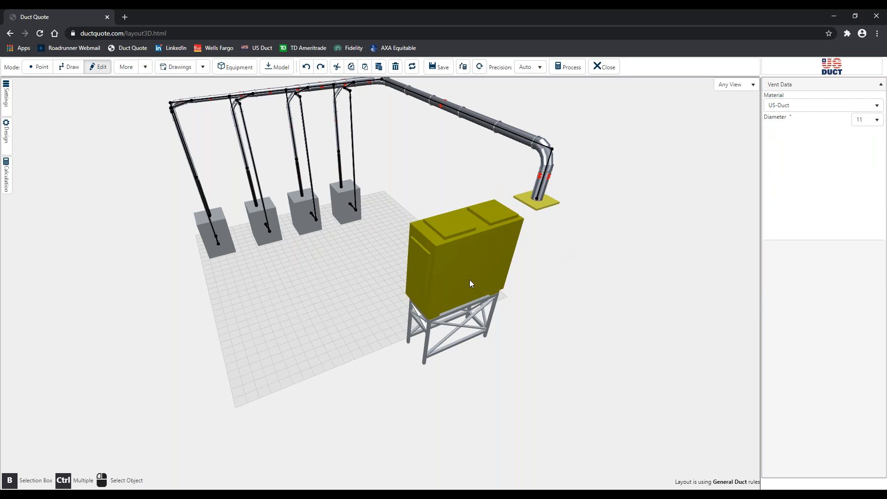
Move the dust collector beneath the connected plate, to x 14.25 and z -28, so the plate sits on its top.
{"action": "left_click", "coordinate": [470, 280]}
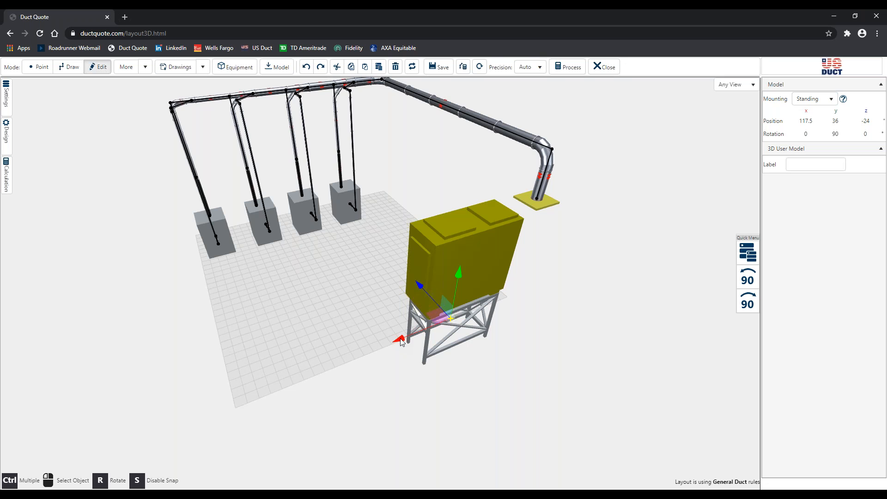
{"action": "left_click_drag", "start_coordinate": [423, 329], "coordinate": [477, 312]}
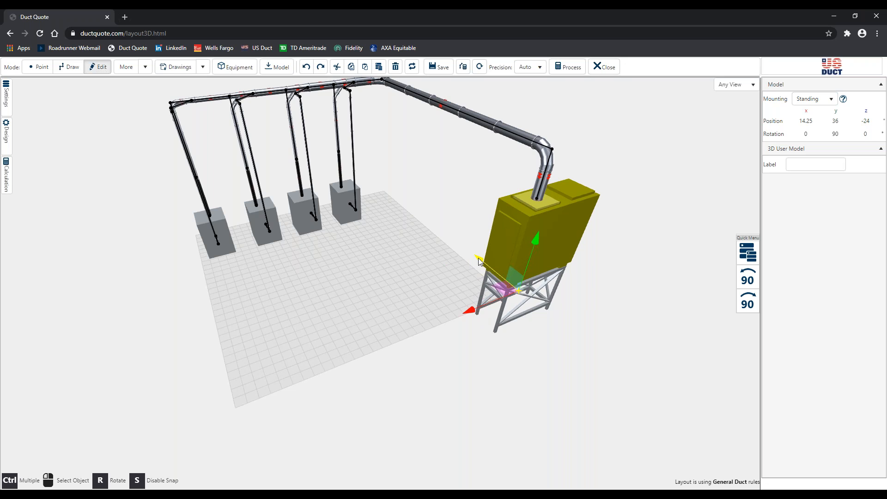
{"action": "left_click_drag", "start_coordinate": [465, 256], "coordinate": [427, 258]}
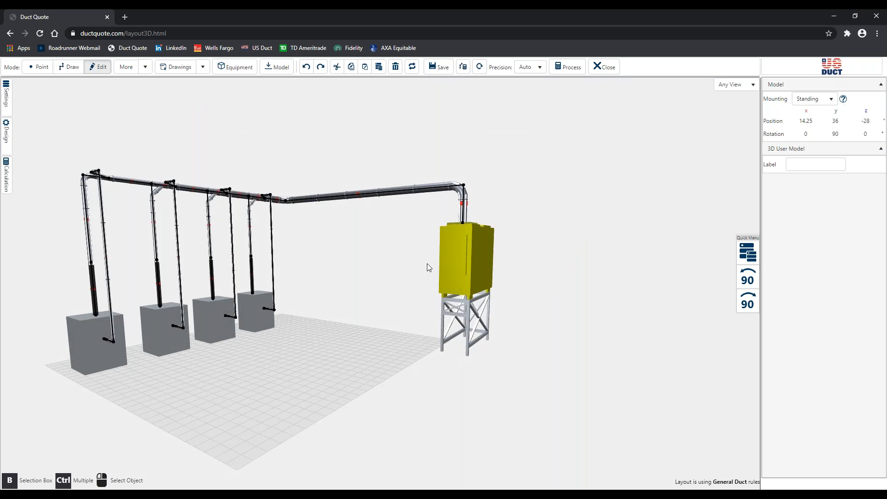
{"action": "left_click_drag", "start_coordinate": [427, 264], "coordinate": [368, 304]}
{"action": "left_click_drag", "start_coordinate": [397, 272], "coordinate": [371, 303]}
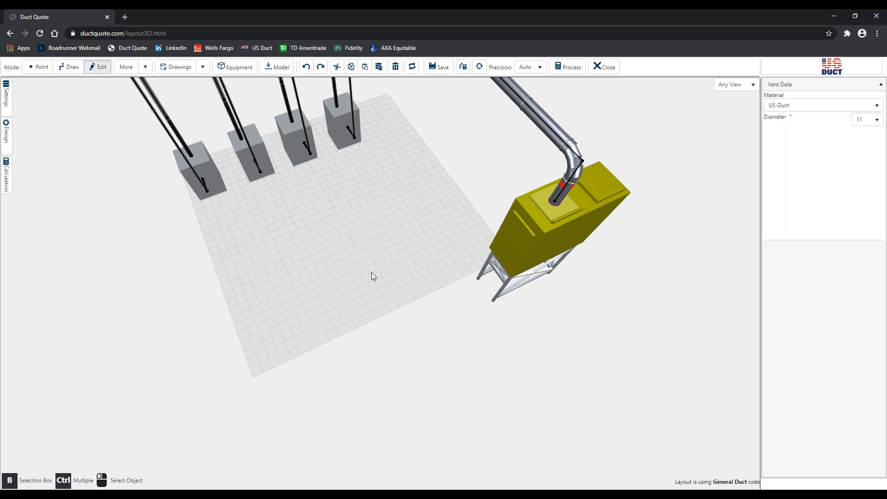
{"action": "left_click_drag", "start_coordinate": [372, 271], "coordinate": [378, 268]}
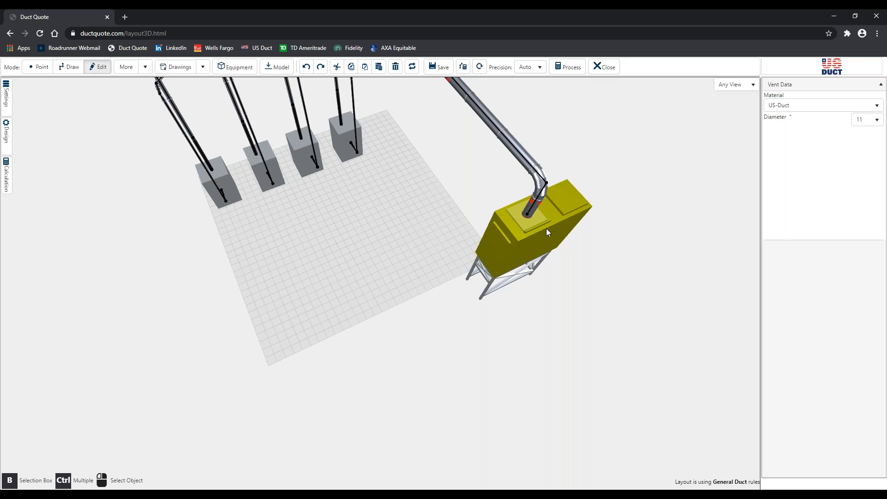
Box-select the collector with its plate, try rotating them 90° counterclockwise, and rotate them back clockwise.
{"action": "left_click", "coordinate": [10, 480]}
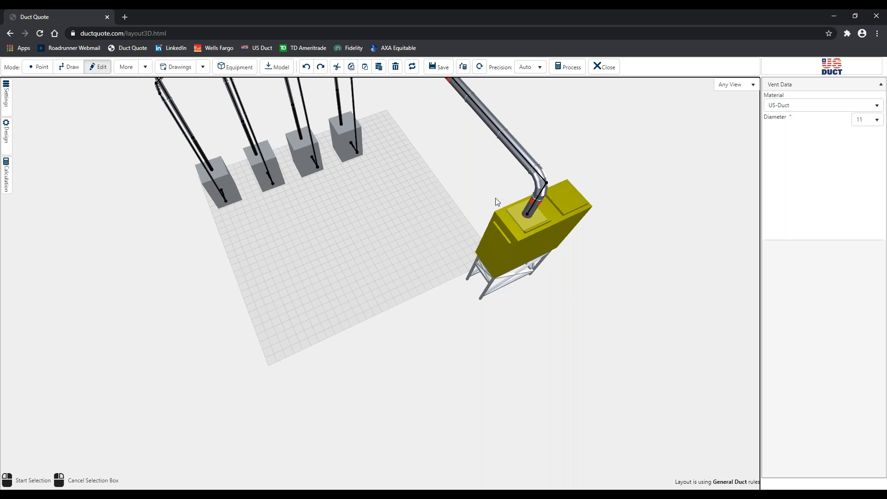
{"action": "left_click", "coordinate": [482, 197]}
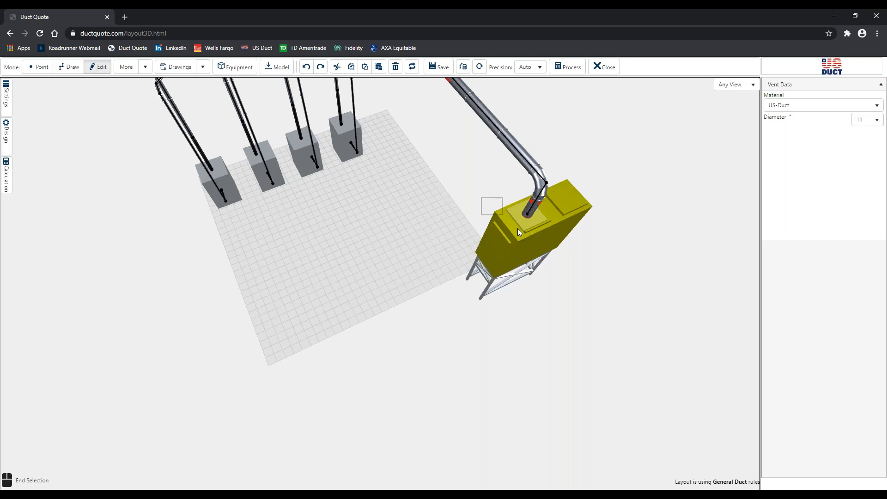
{"action": "left_click", "coordinate": [534, 299]}
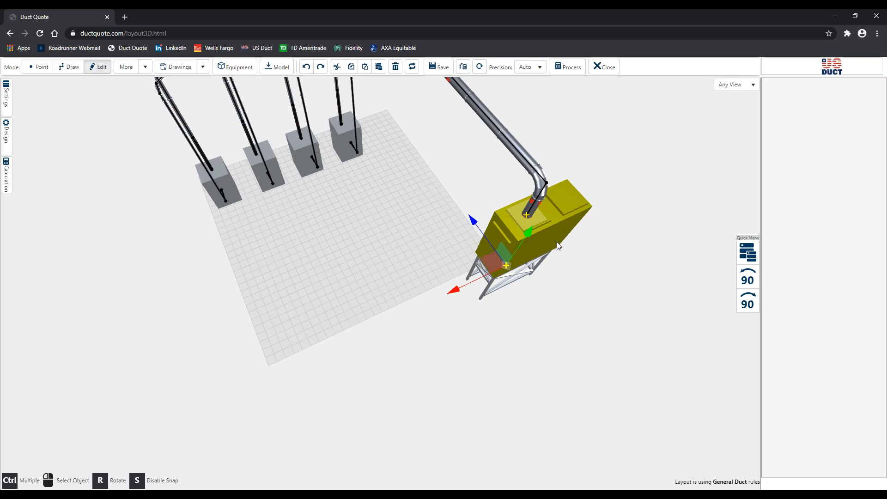
{"action": "left_click", "coordinate": [748, 276]}
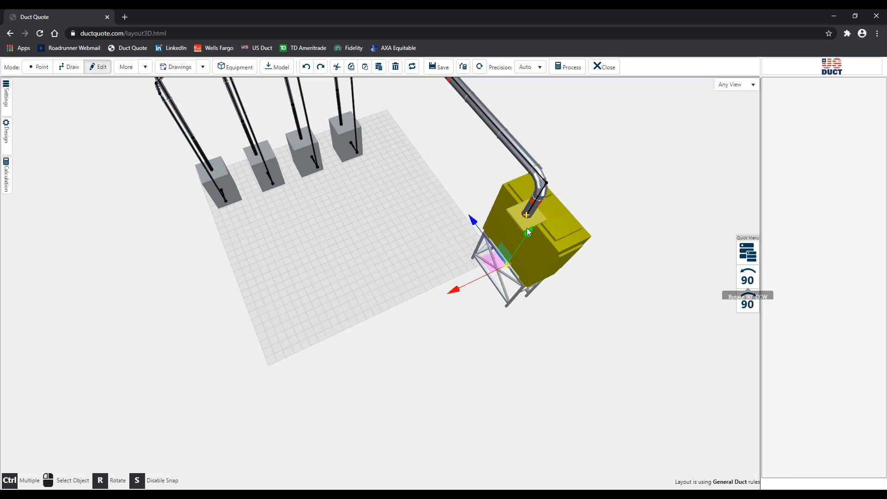
{"action": "left_click", "coordinate": [747, 300]}
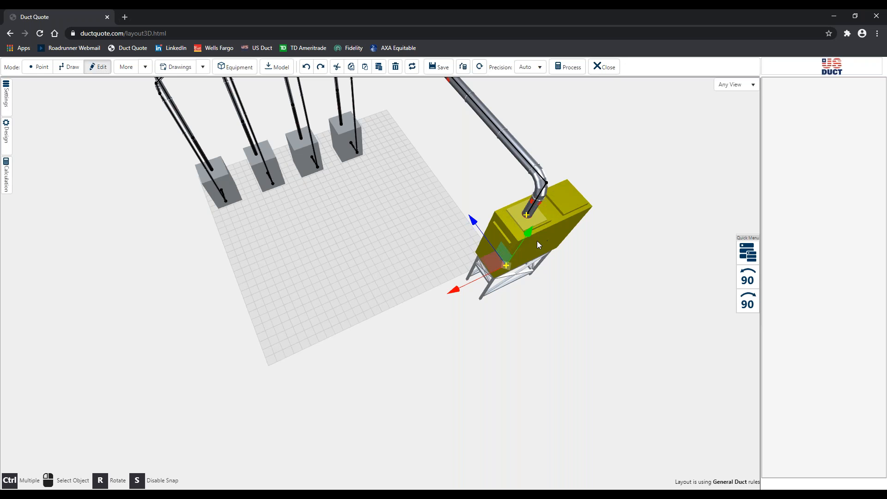
{"action": "left_click", "coordinate": [597, 287]}
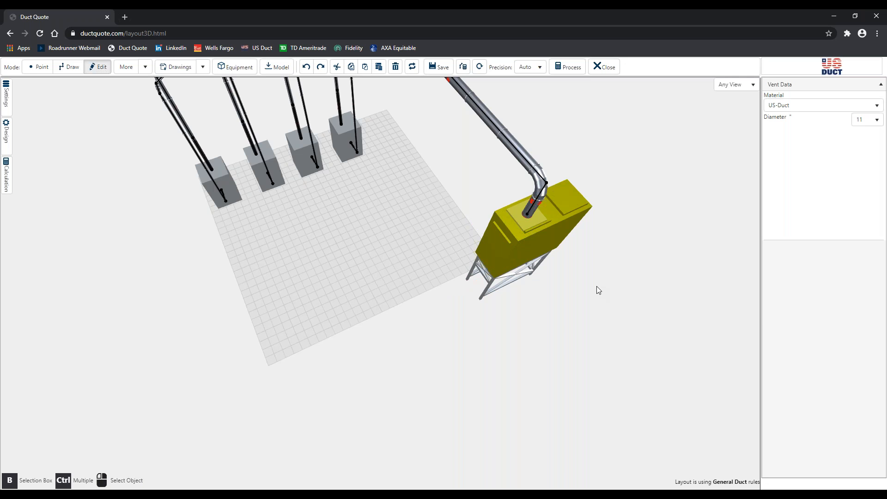